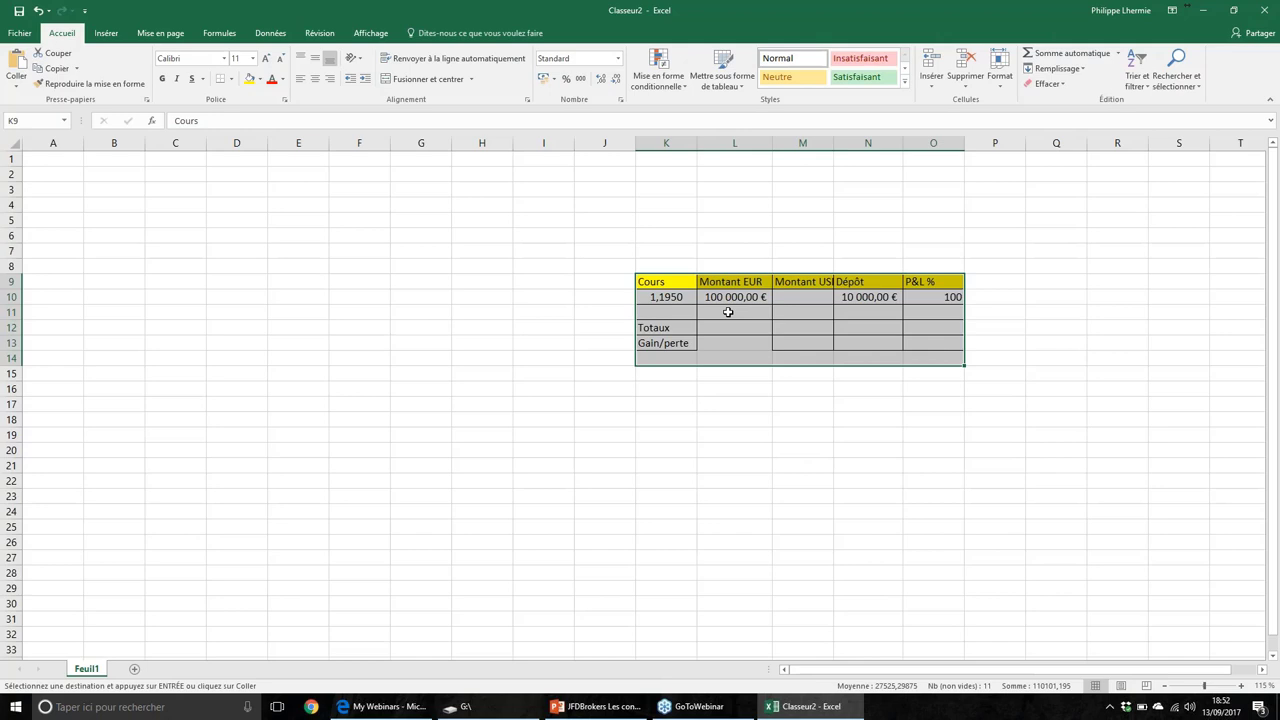
Widen the Montant USD column to fit its header and enter the formula =K10*1,1 in cell K11
left_click(860, 300)
left_click_drag(834, 143, 850, 143)
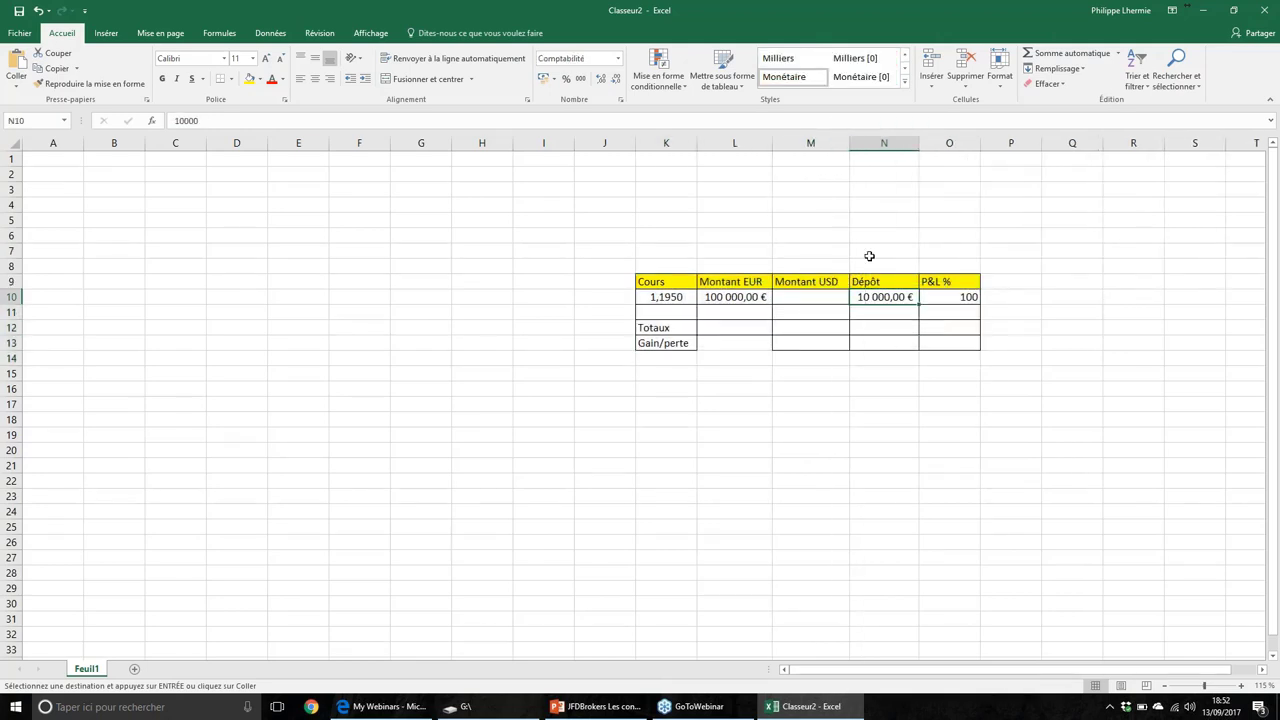
left_click(666, 308)
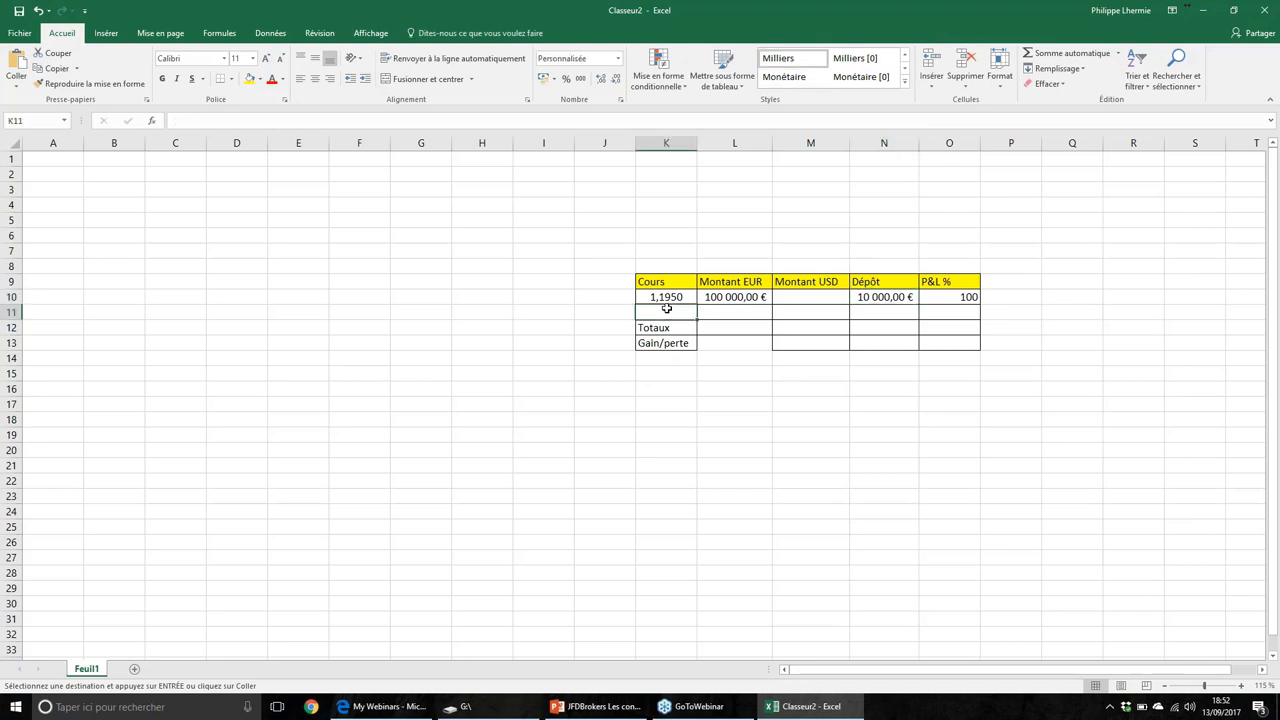
type("=")
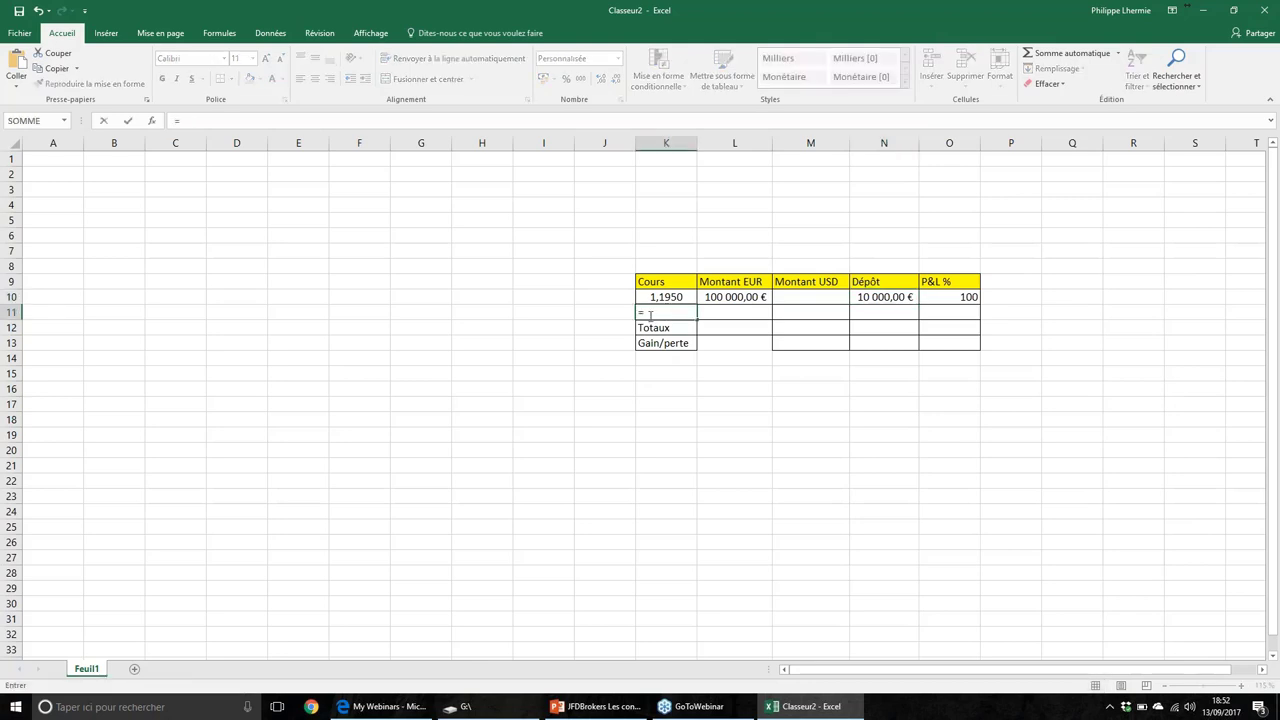
left_click(666, 297)
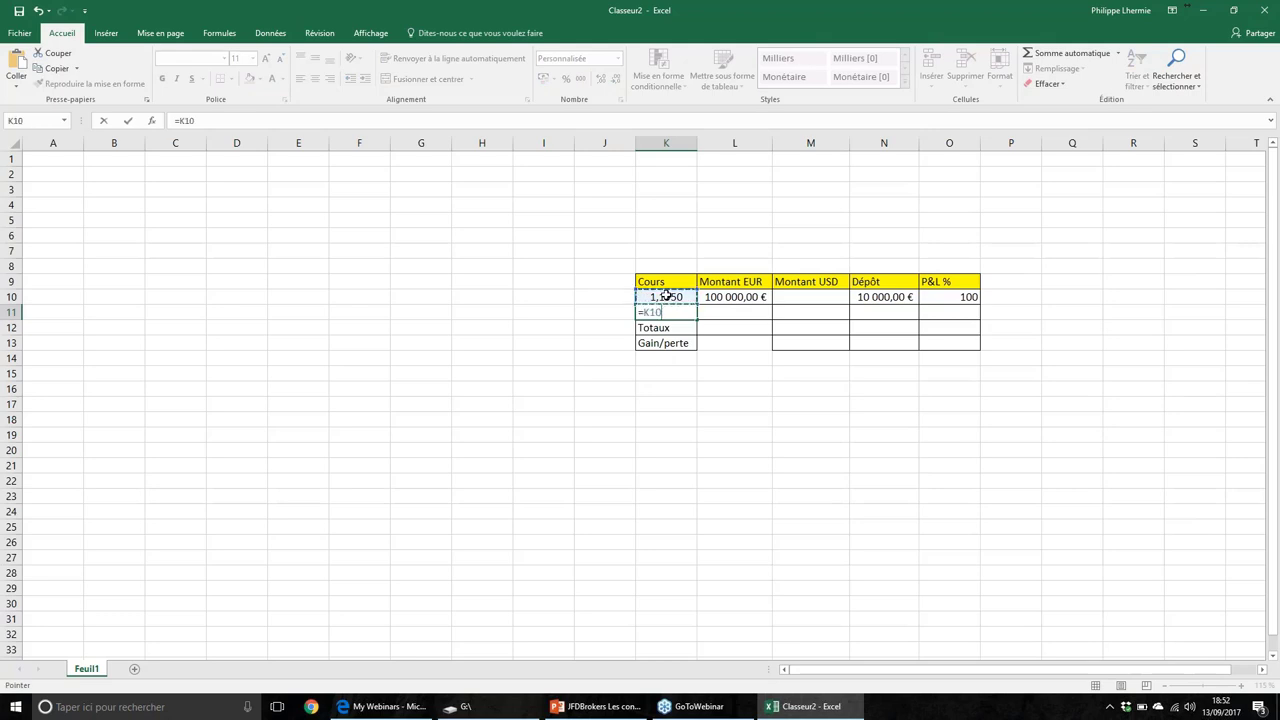
type("*1,1")
key("Return")
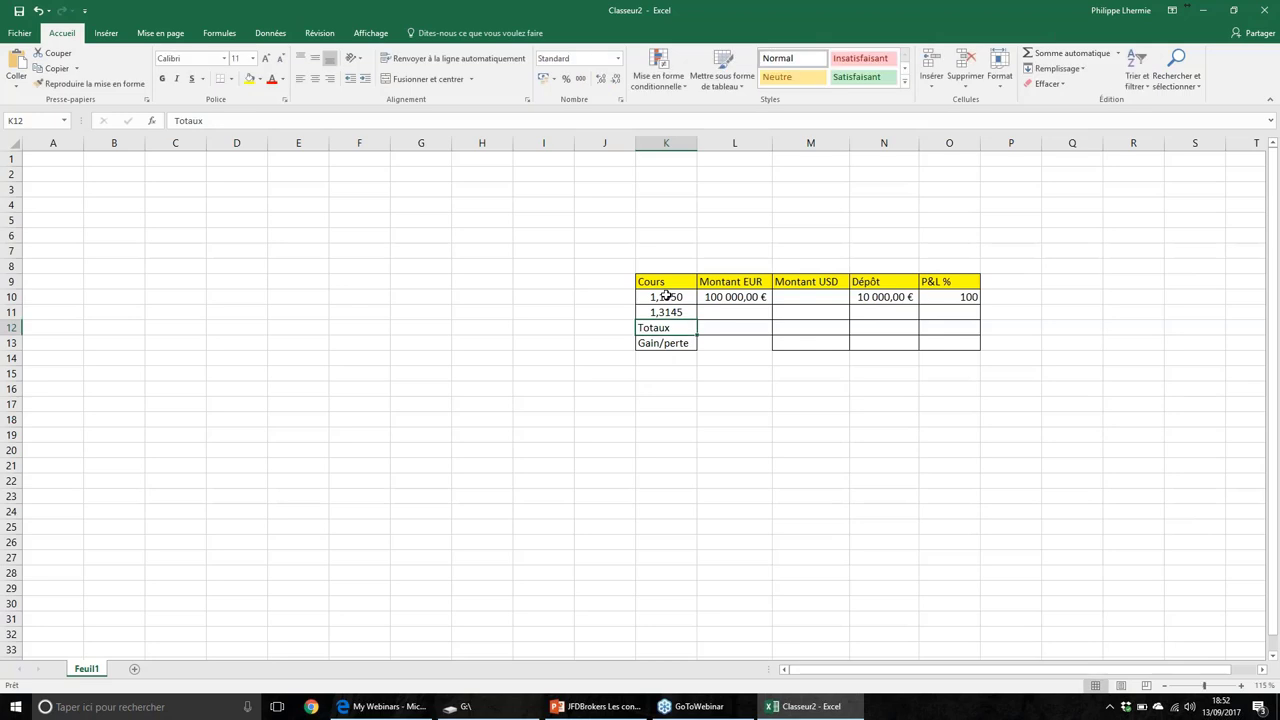
Correct the multiplier in the K11 formula so it reads =K10*1,01, a 1% rise in the rate
left_click(673, 313)
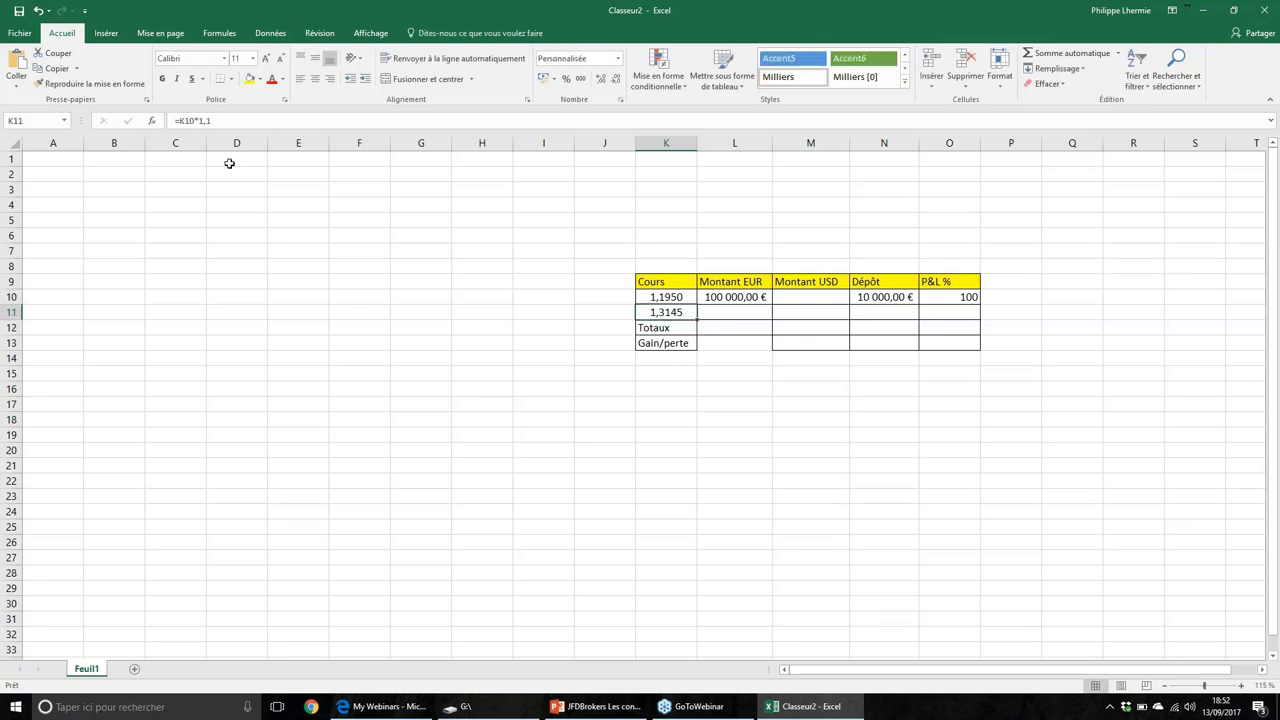
left_click(207, 121)
type("0")
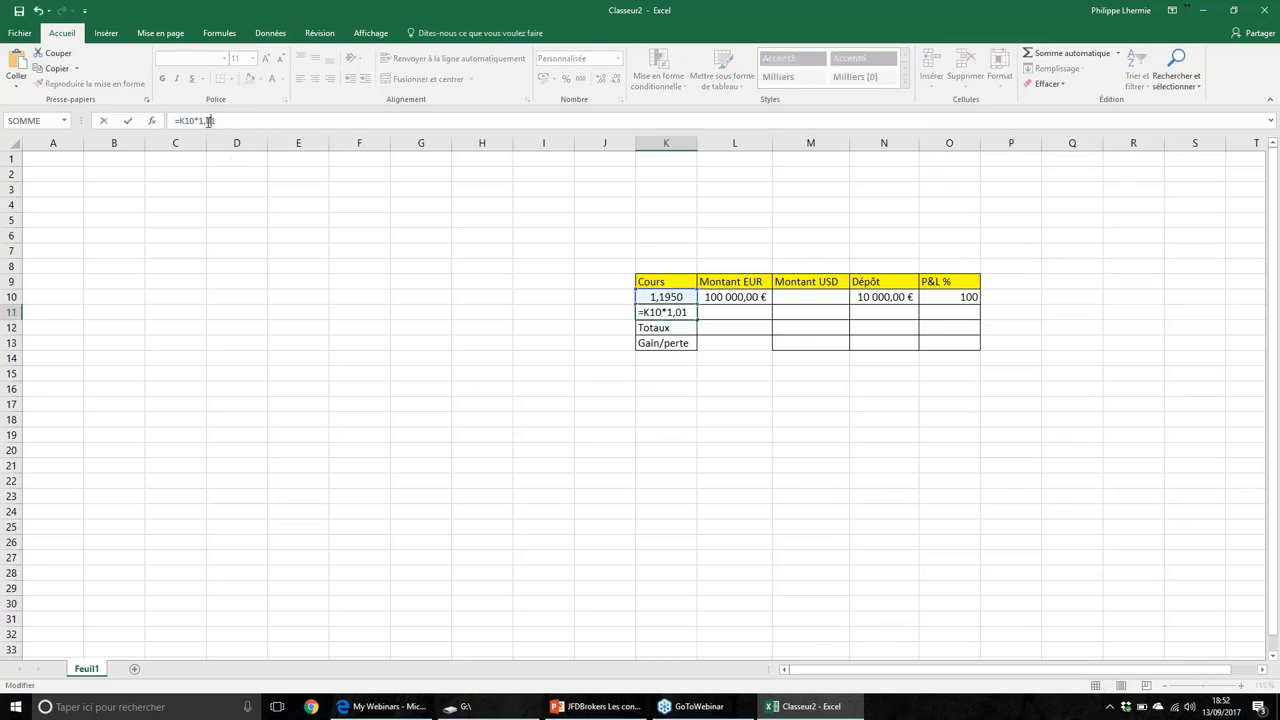
key("Return")
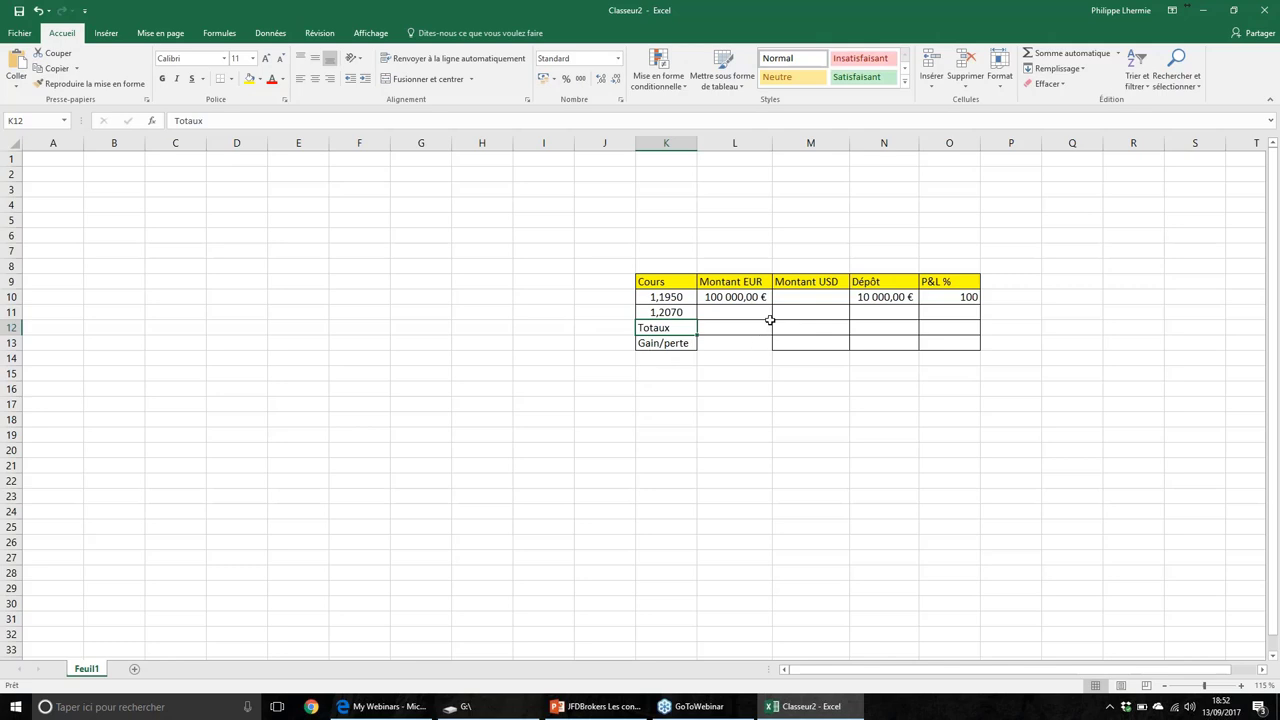
Calculate the opening USD amount in M10 with the formula =-L10*K10
left_click(745, 293)
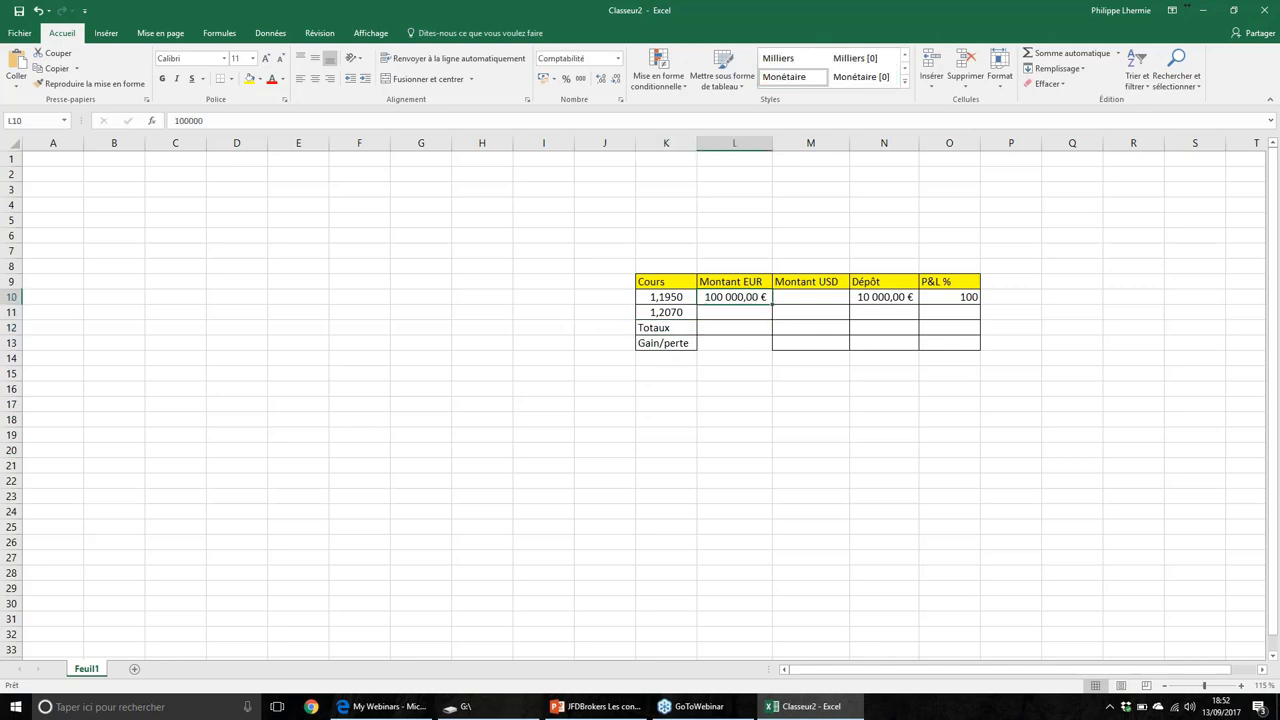
left_click(806, 298)
type("=")
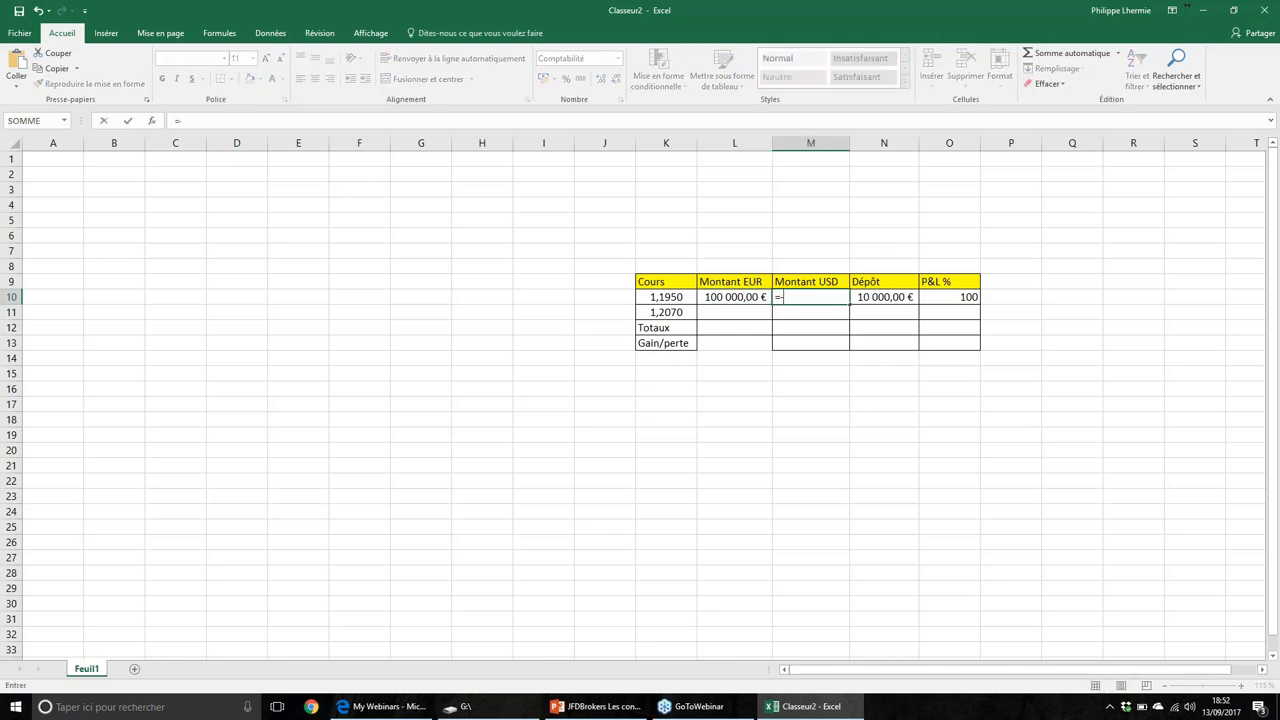
left_click(720, 297)
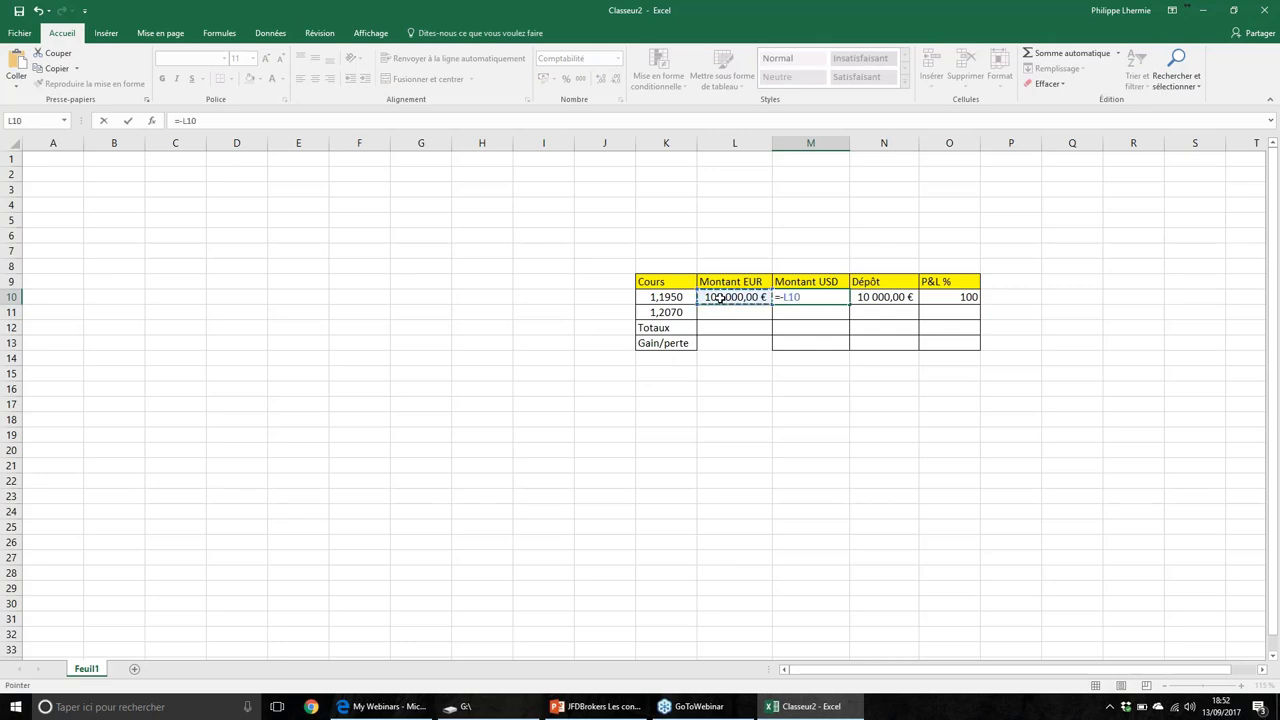
type("*")
left_click(677, 294)
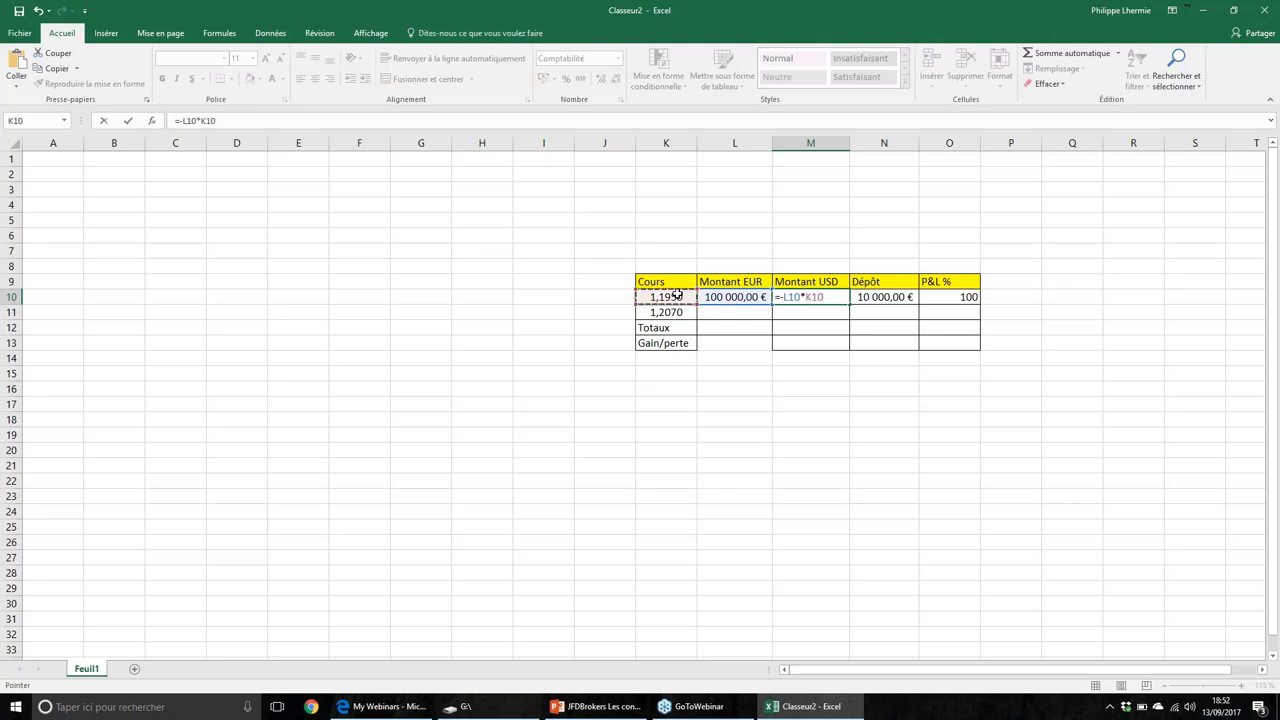
key("Return")
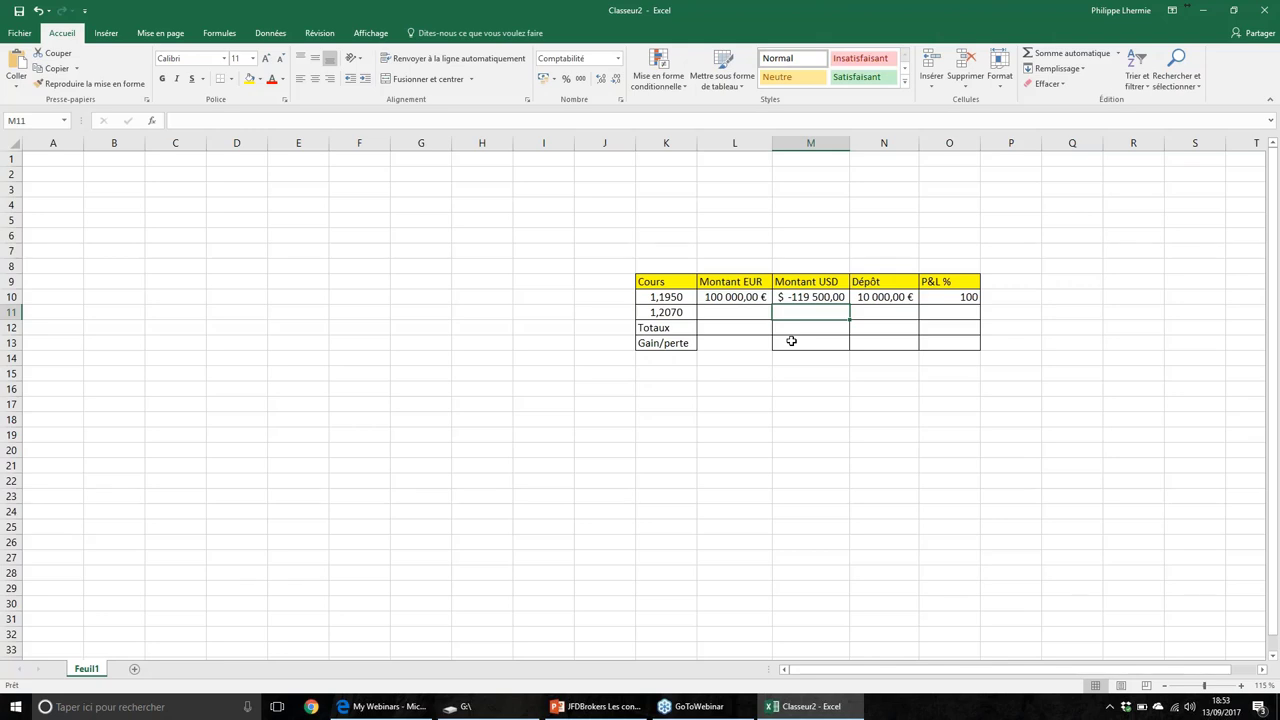
Enter the offsetting EUR amount in L11 with the formula =-L10
left_click(727, 311)
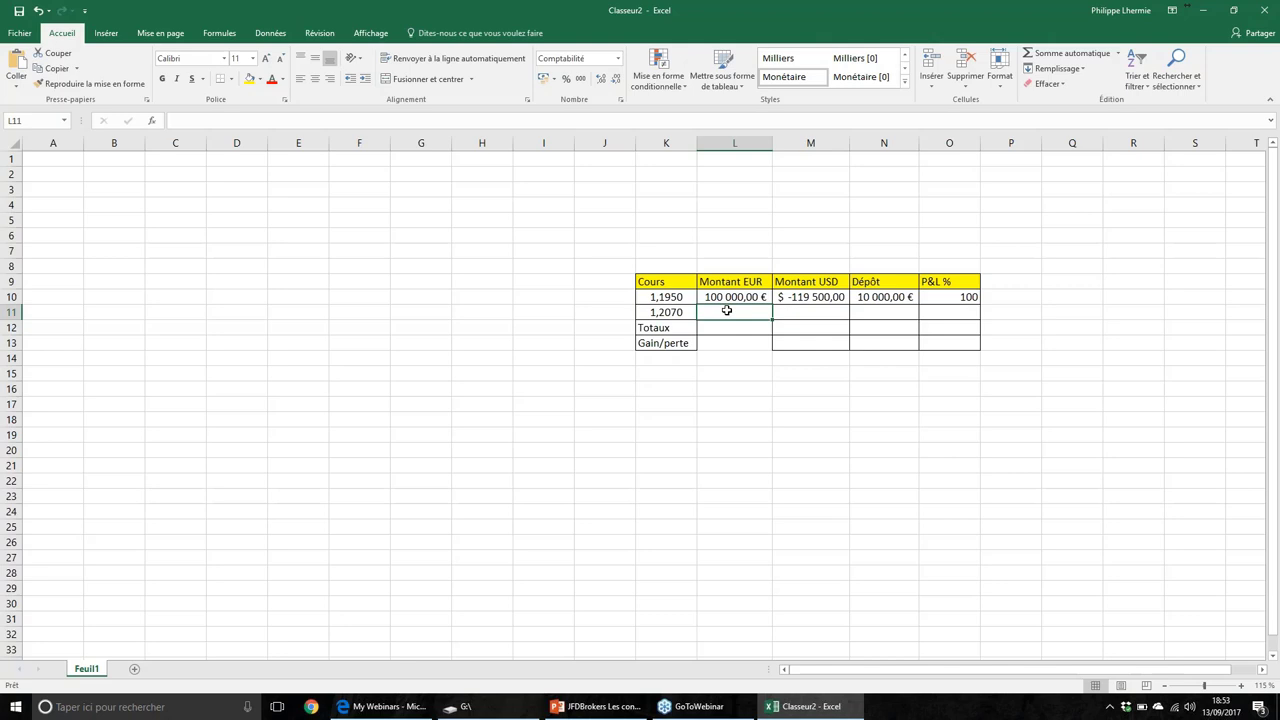
type("=")
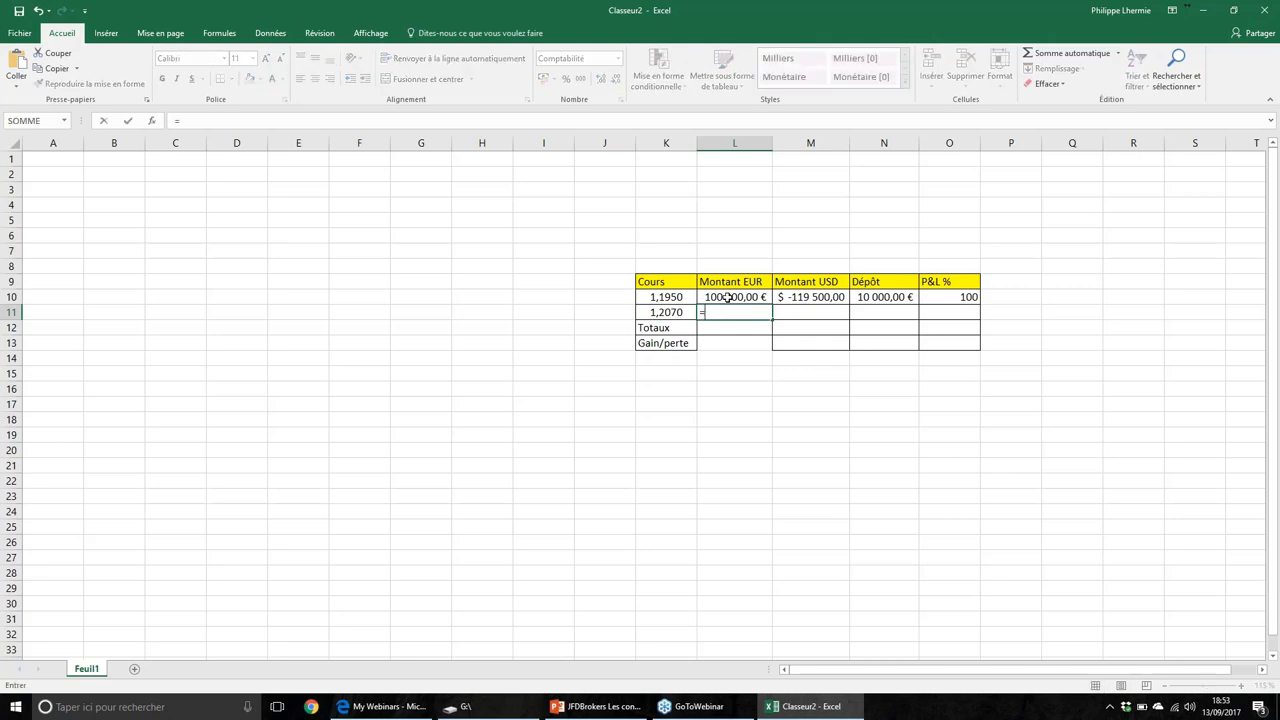
type("-")
left_click(727, 298)
key("Return")
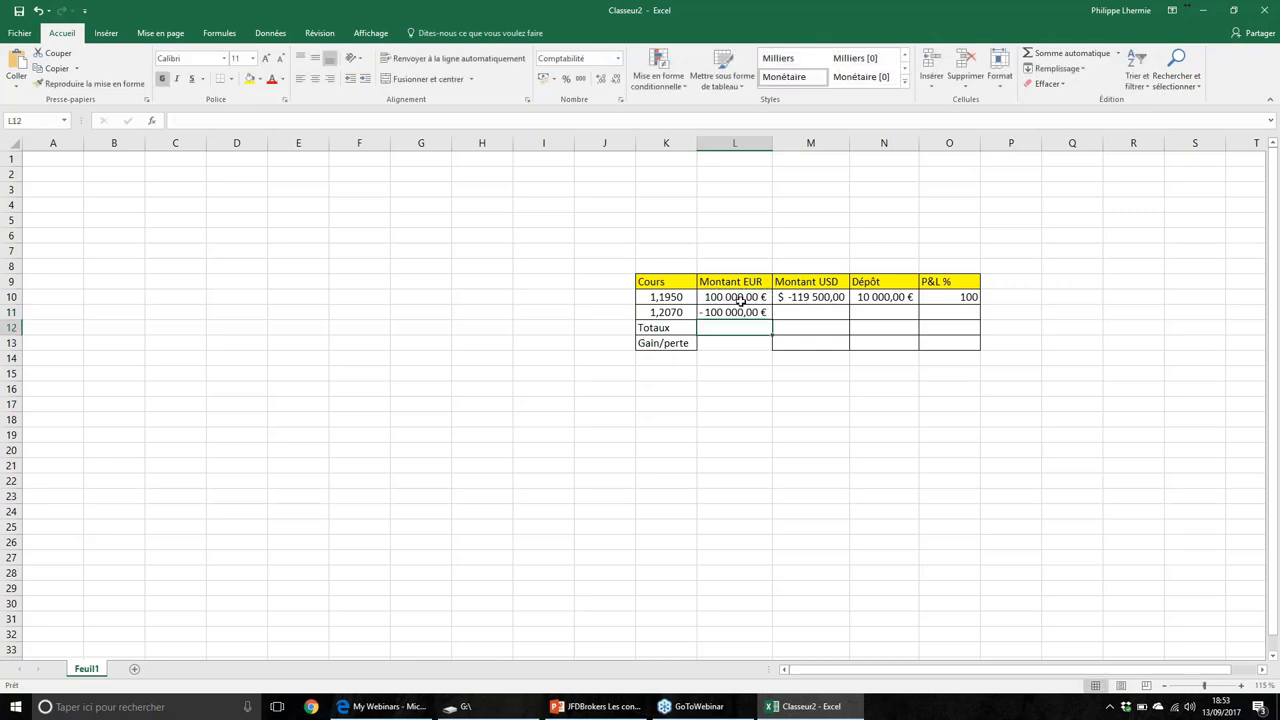
Calculate the closing USD amount in M11 with the formula =-L11*K11
left_click(789, 314)
type("=")
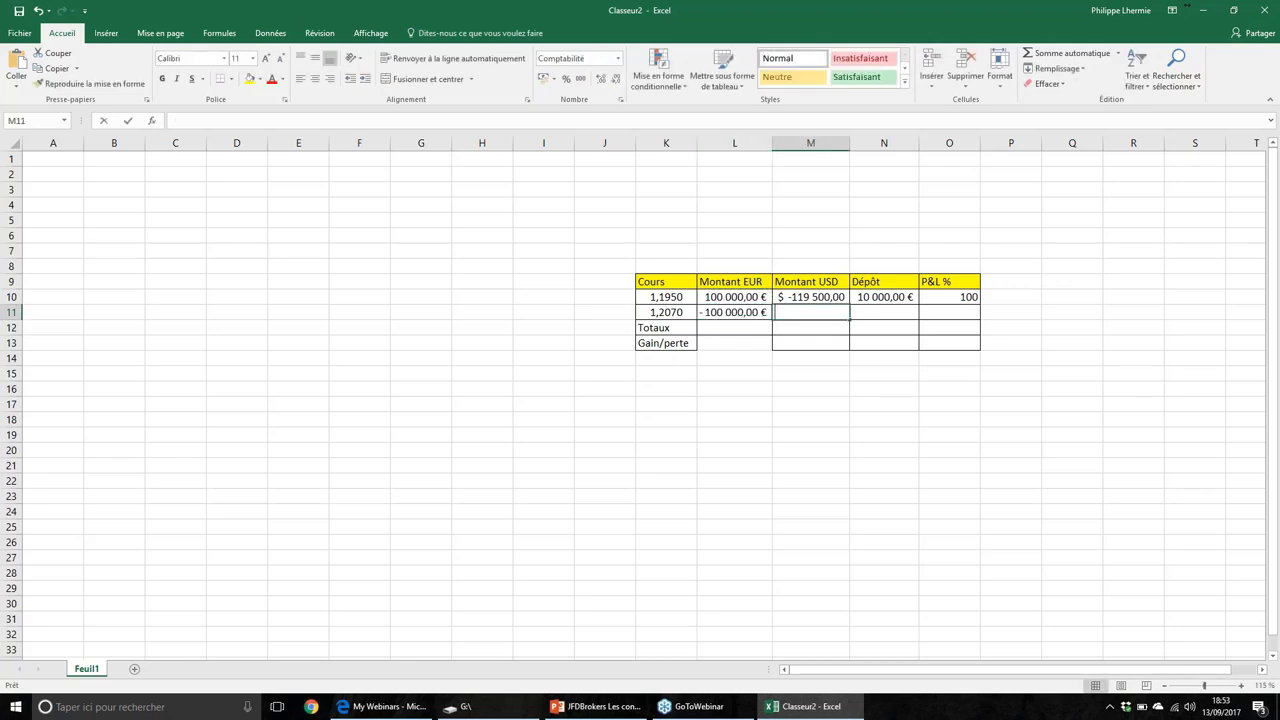
left_click(743, 313)
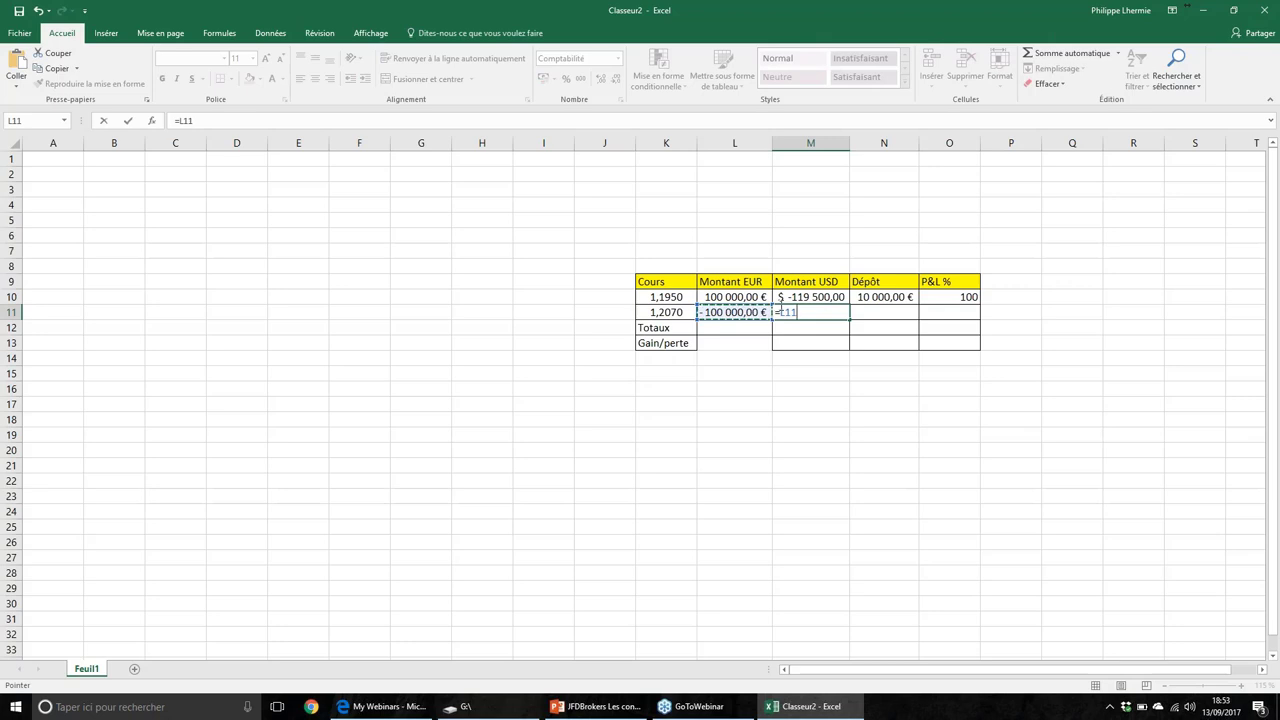
left_click(778, 314)
type("*")
left_click(651, 311)
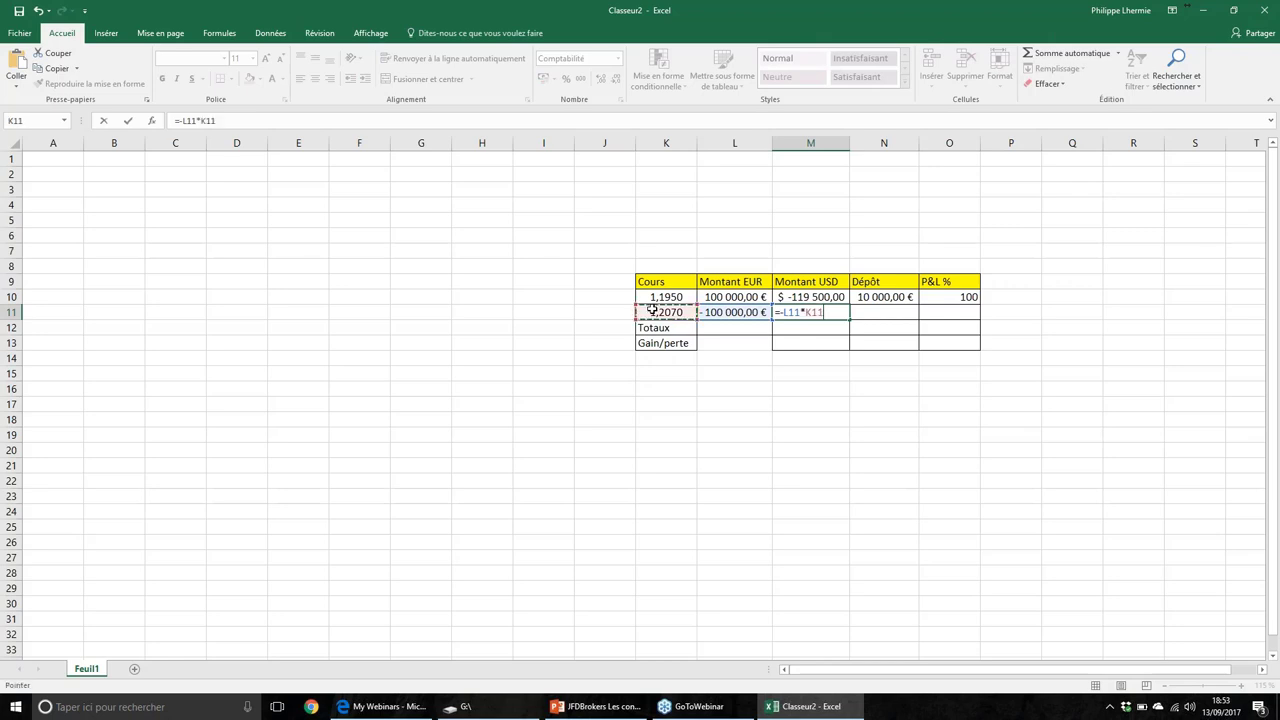
key("Return")
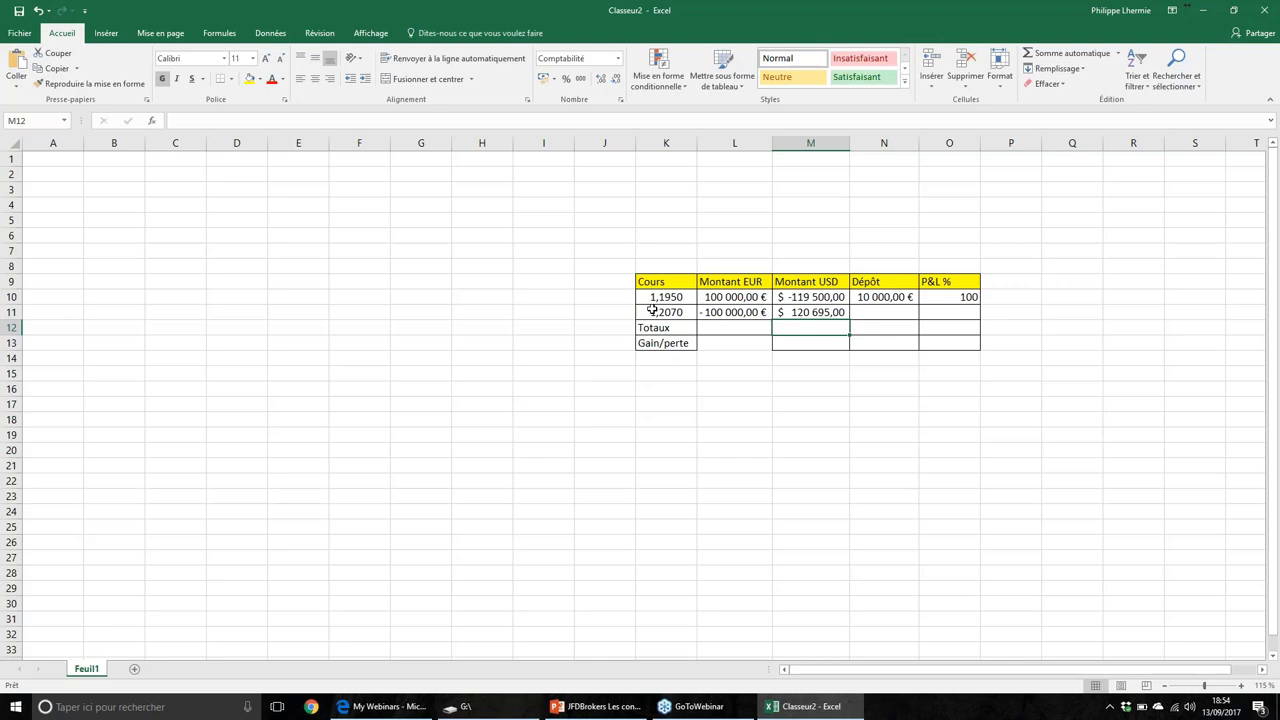
Total the Montant EUR and Montant USD columns in the Totaux row using AutoSum in L12 and M12
left_click(800, 311)
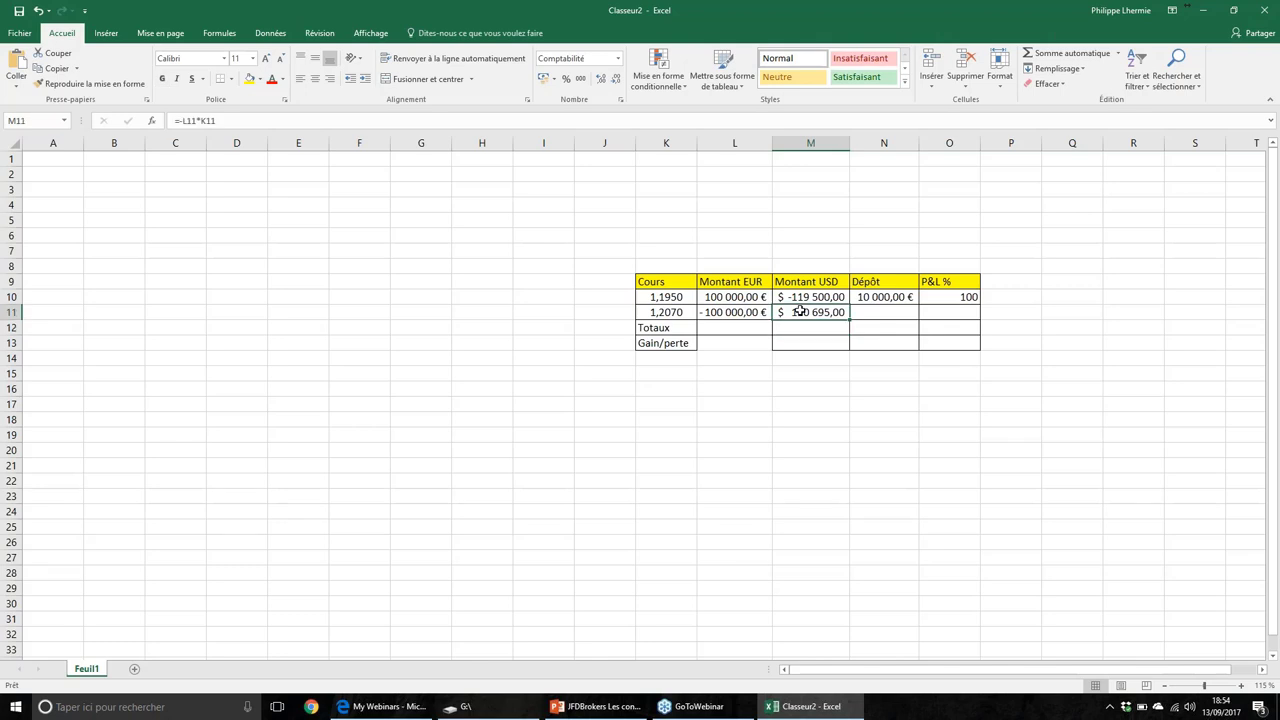
left_click(731, 330)
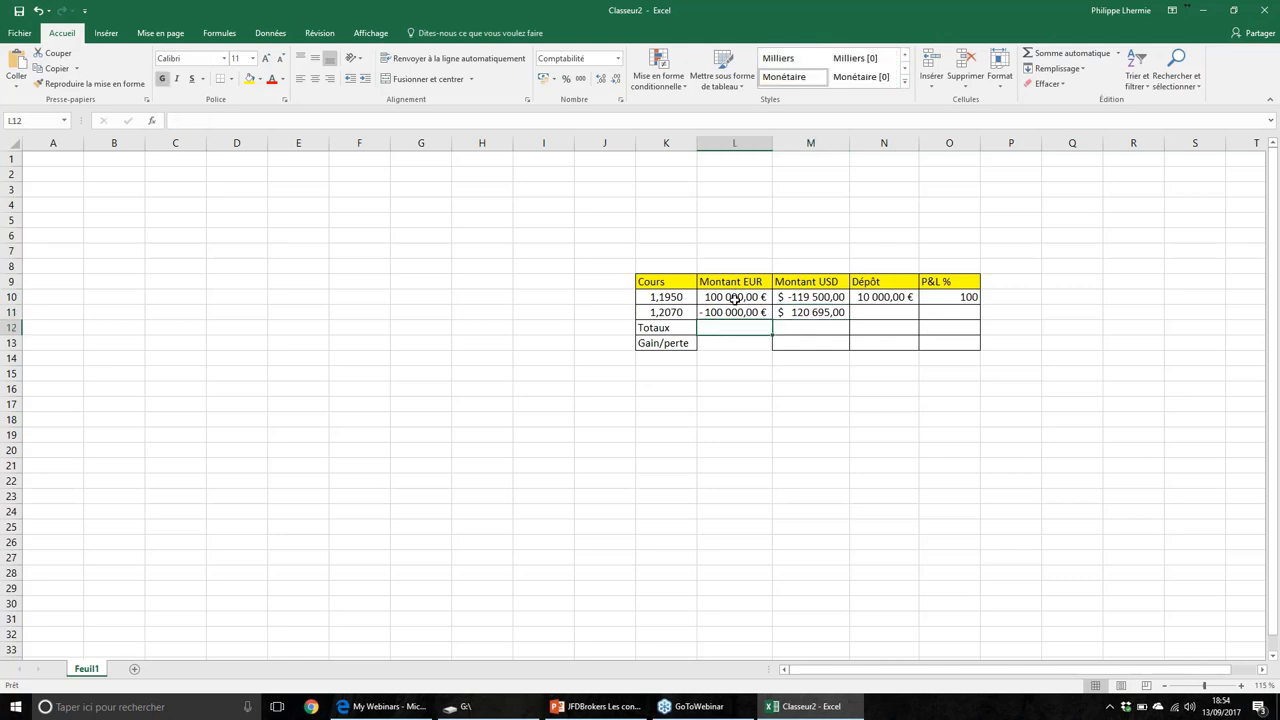
left_click(1036, 54)
key("Return")
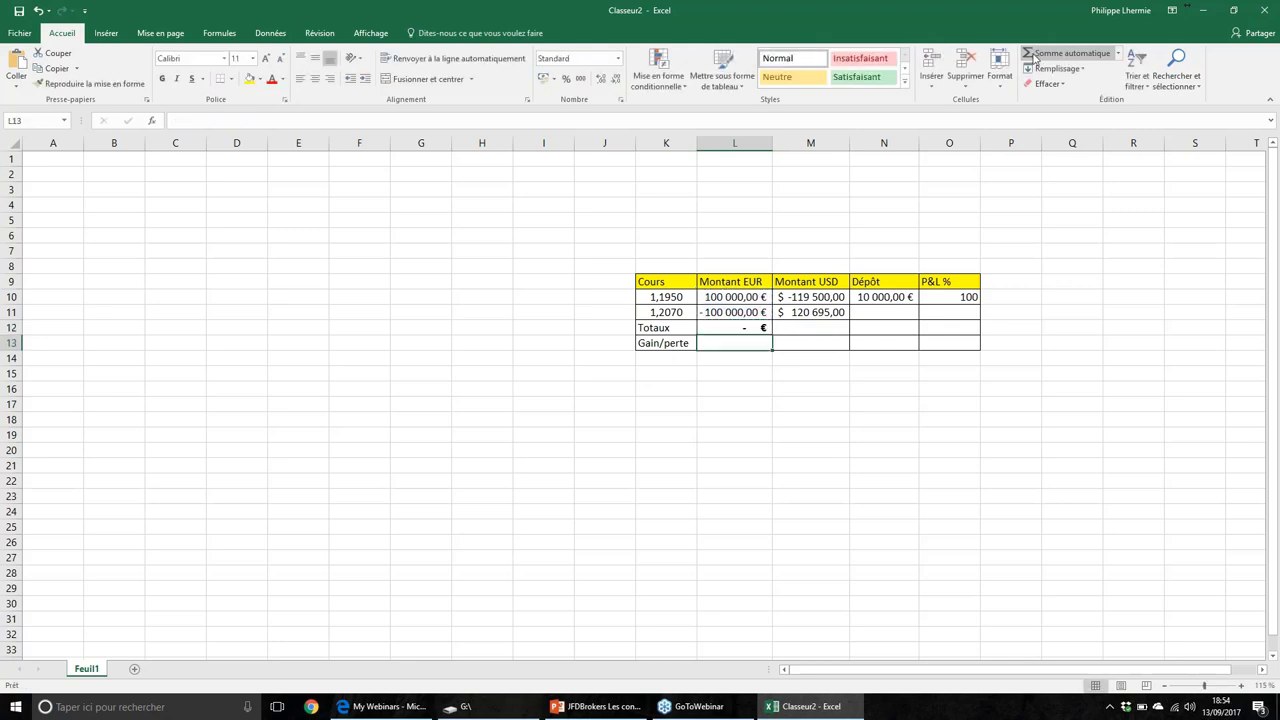
left_click(815, 331)
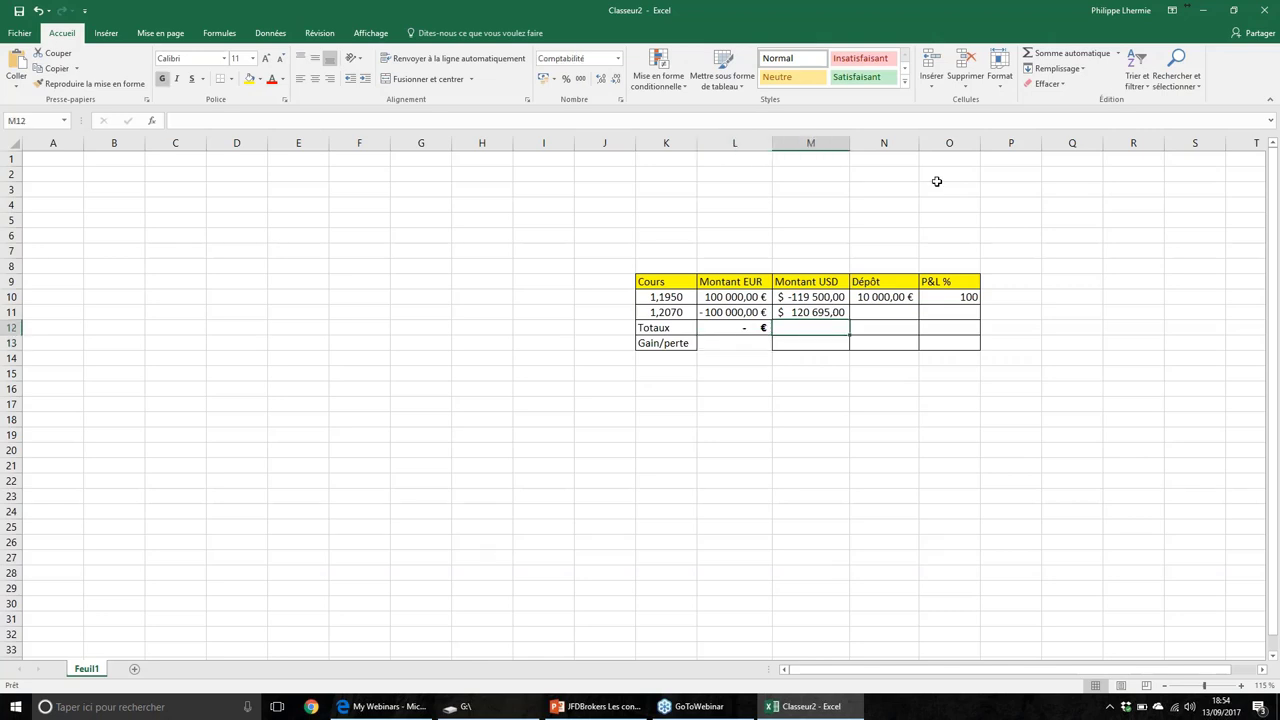
left_click(1049, 54)
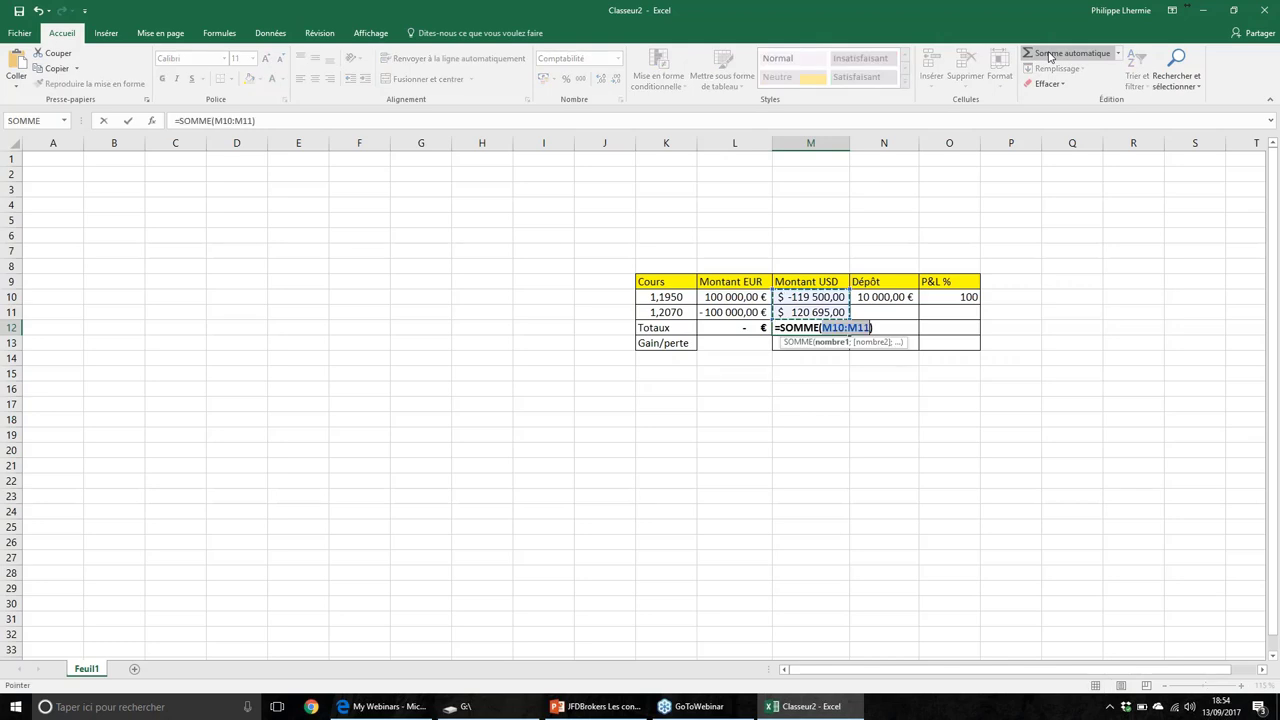
key("Return")
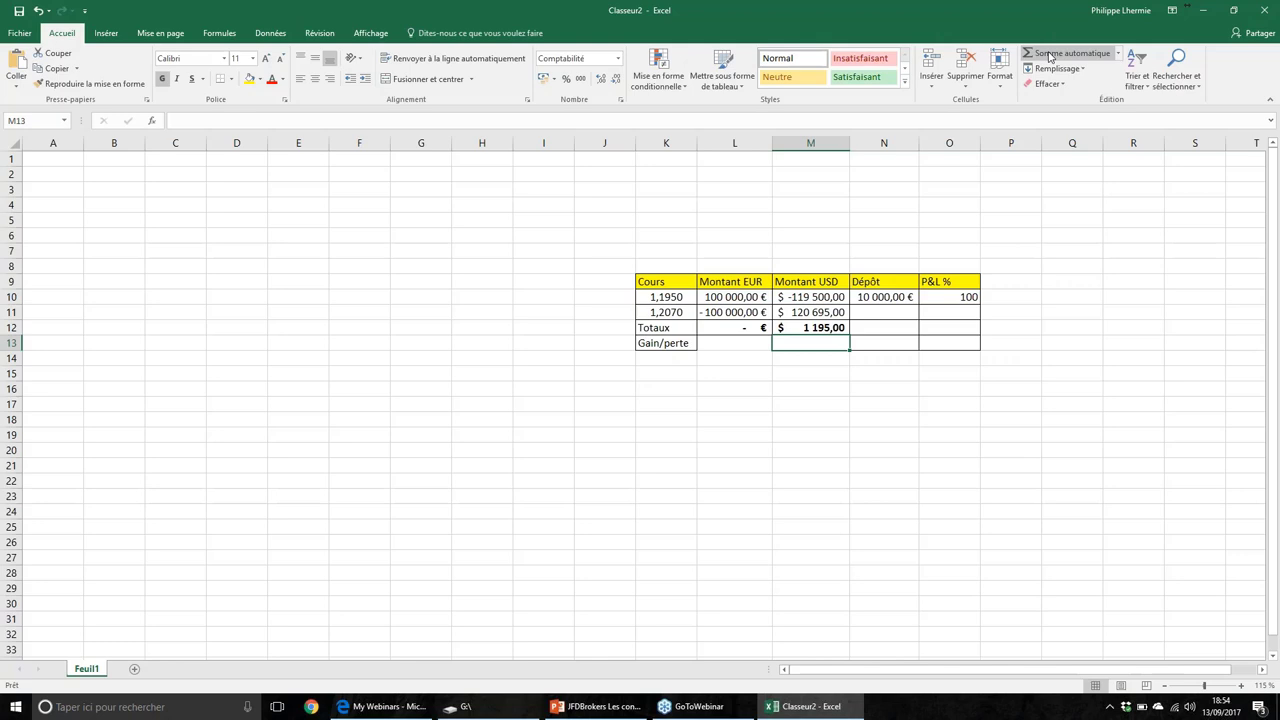
Convert the USD total to euros in N12 with the formula =M12/K11
left_click(807, 327)
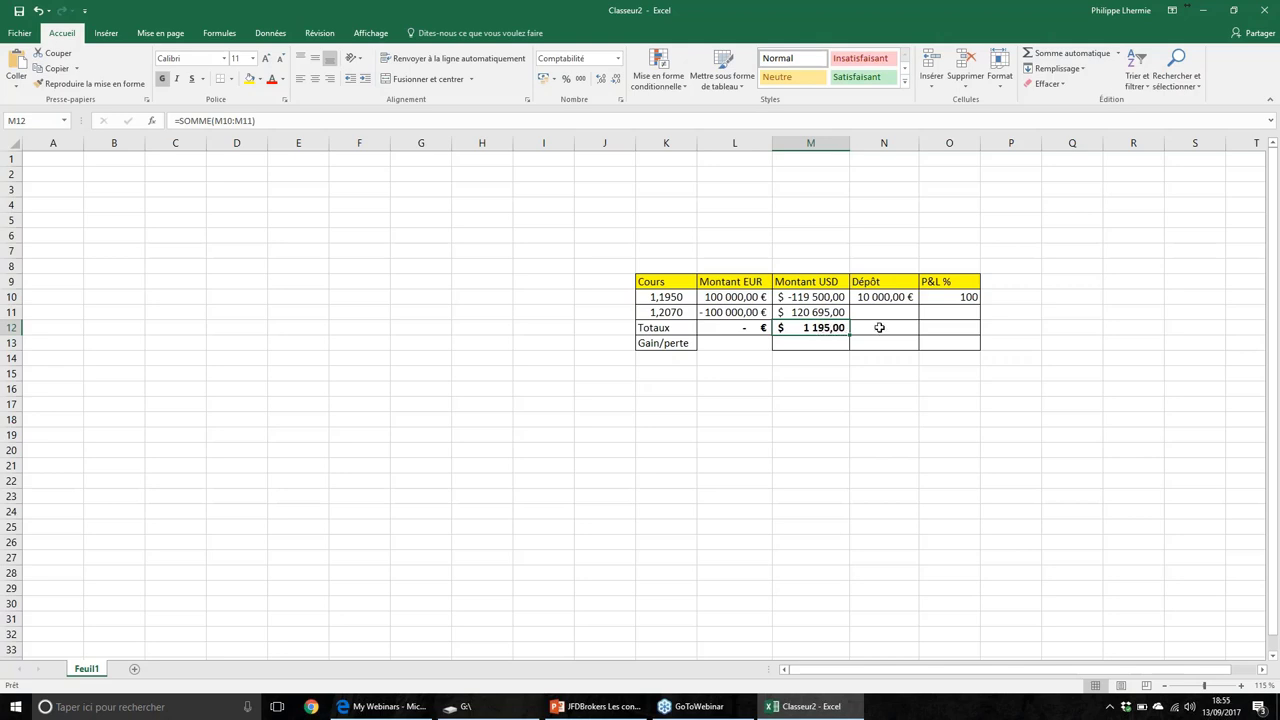
left_click(879, 327)
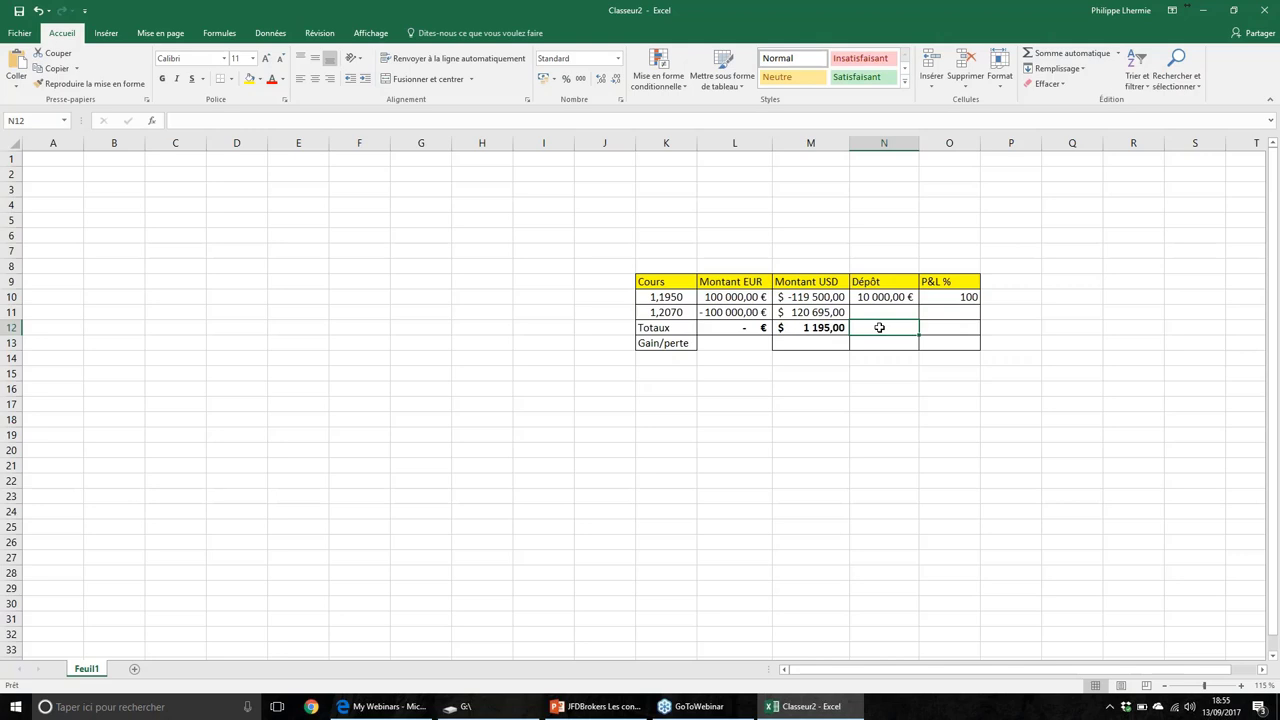
type("=")
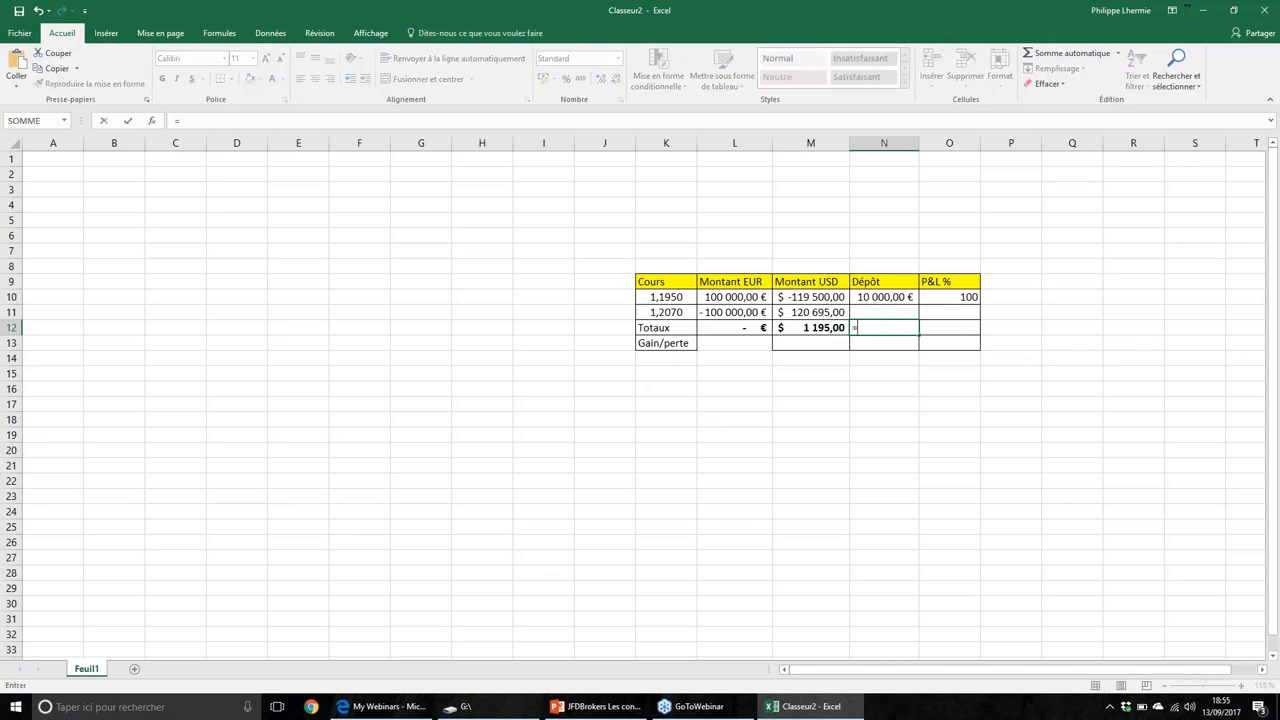
key("Left")
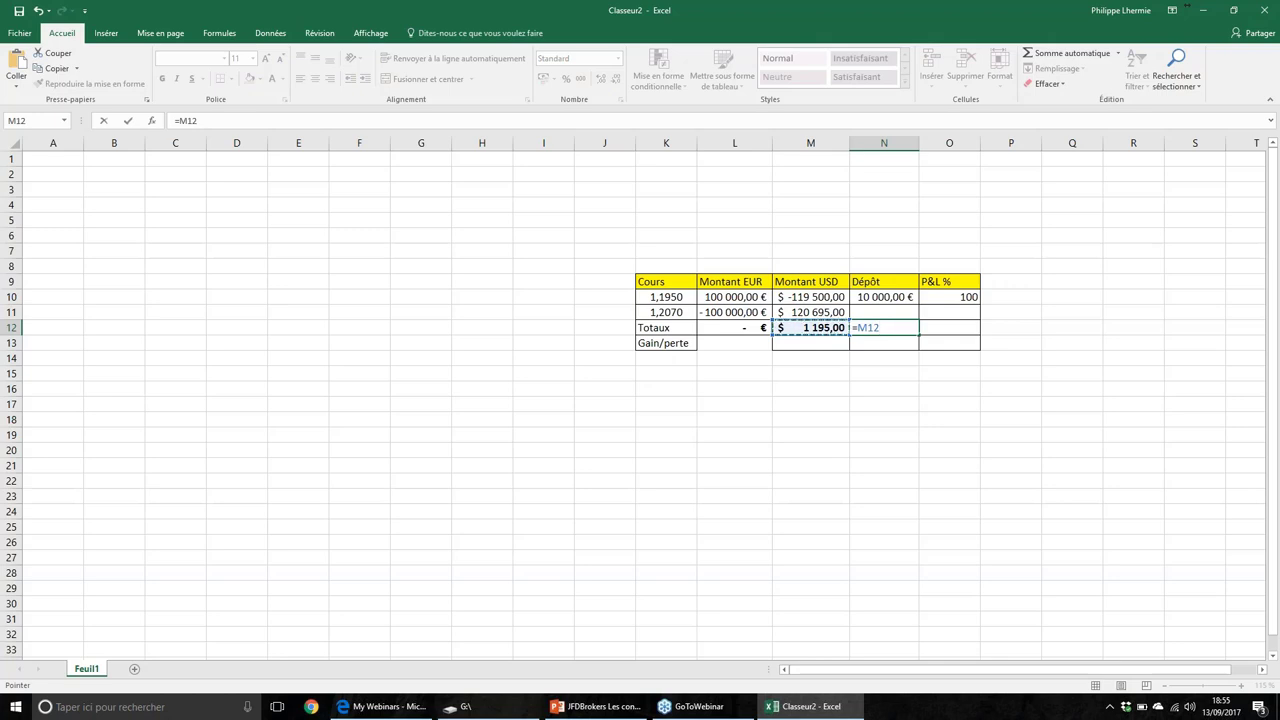
type("/")
left_click(668, 313)
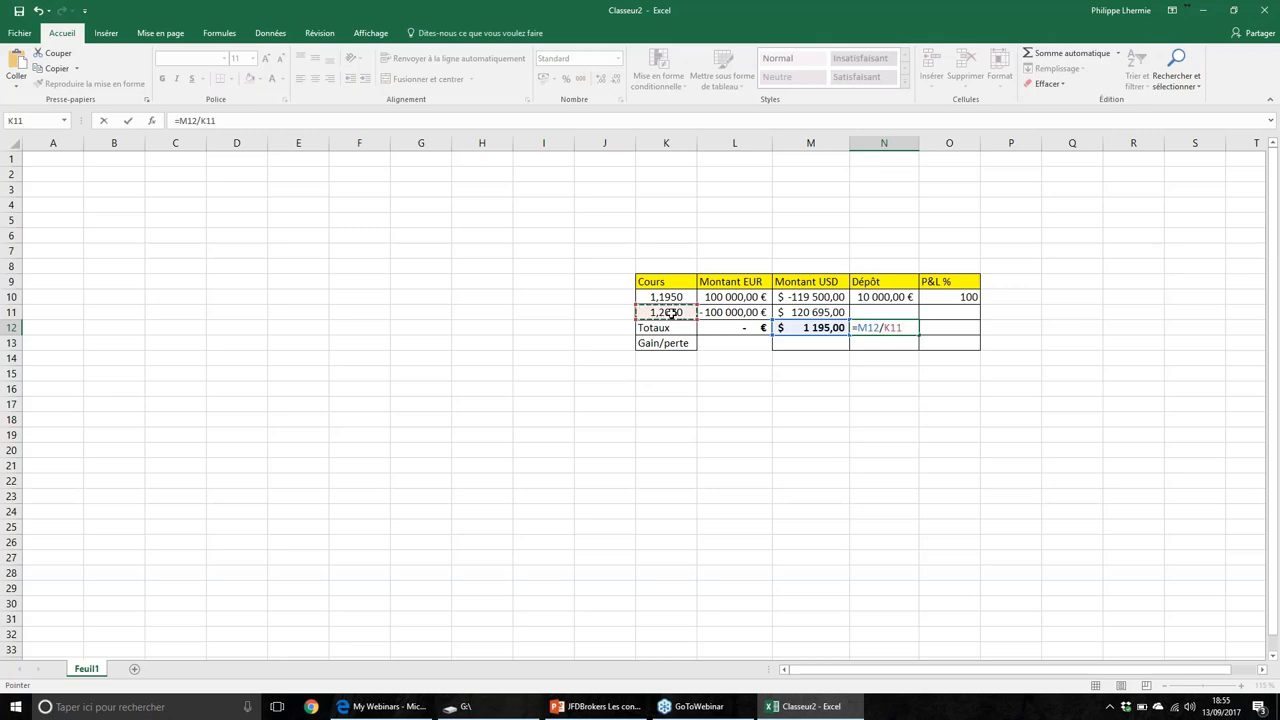
key("Return")
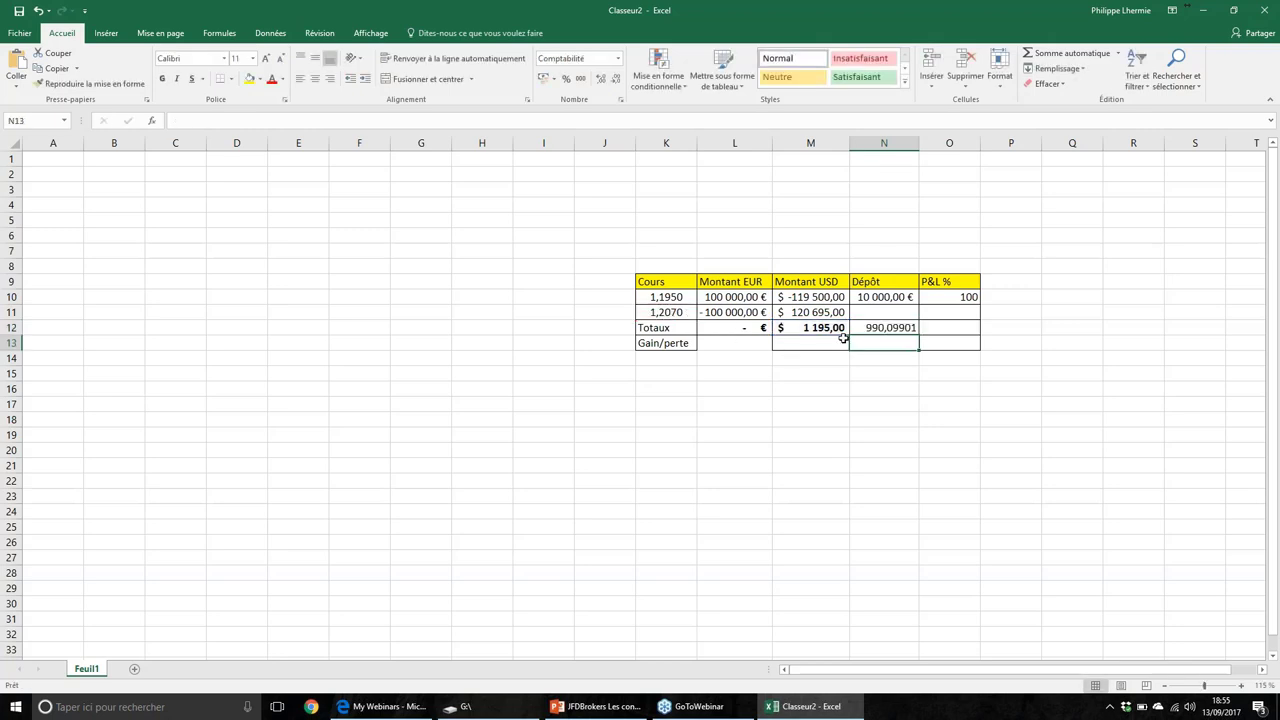
Apply the euro accounting format to the converted total in N12
left_click(876, 328)
left_click(543, 78)
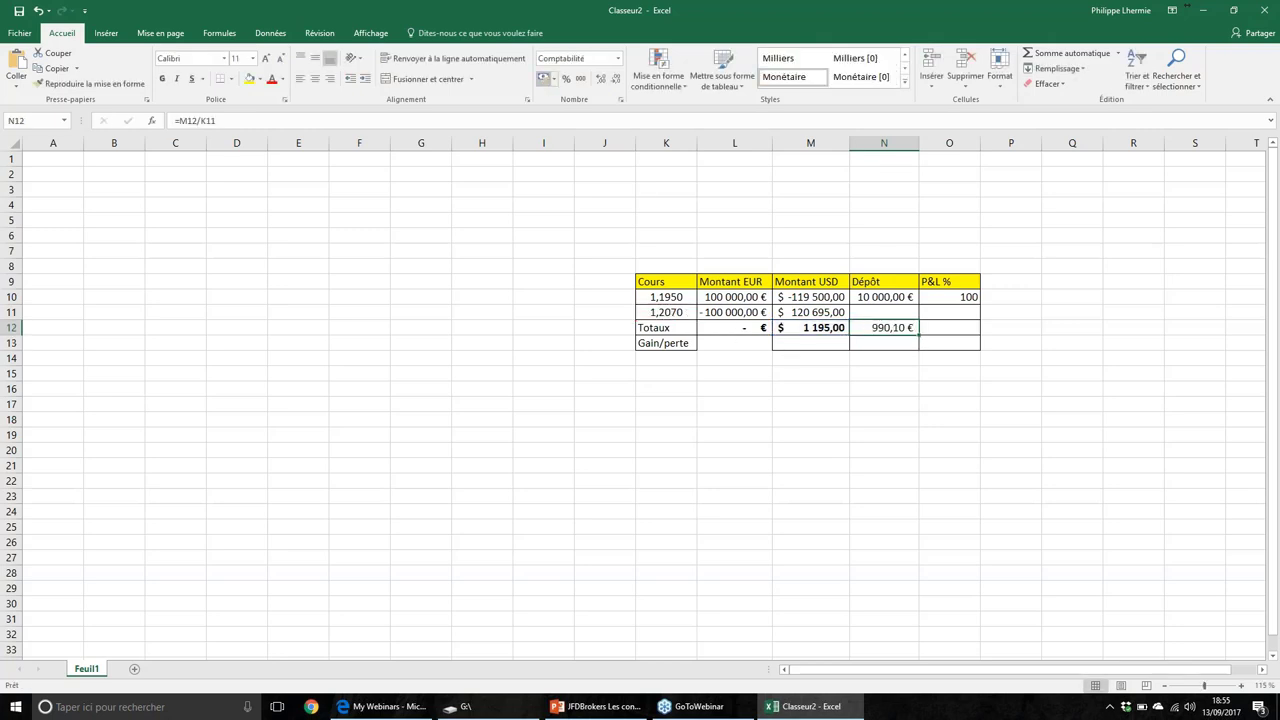
key("Right")
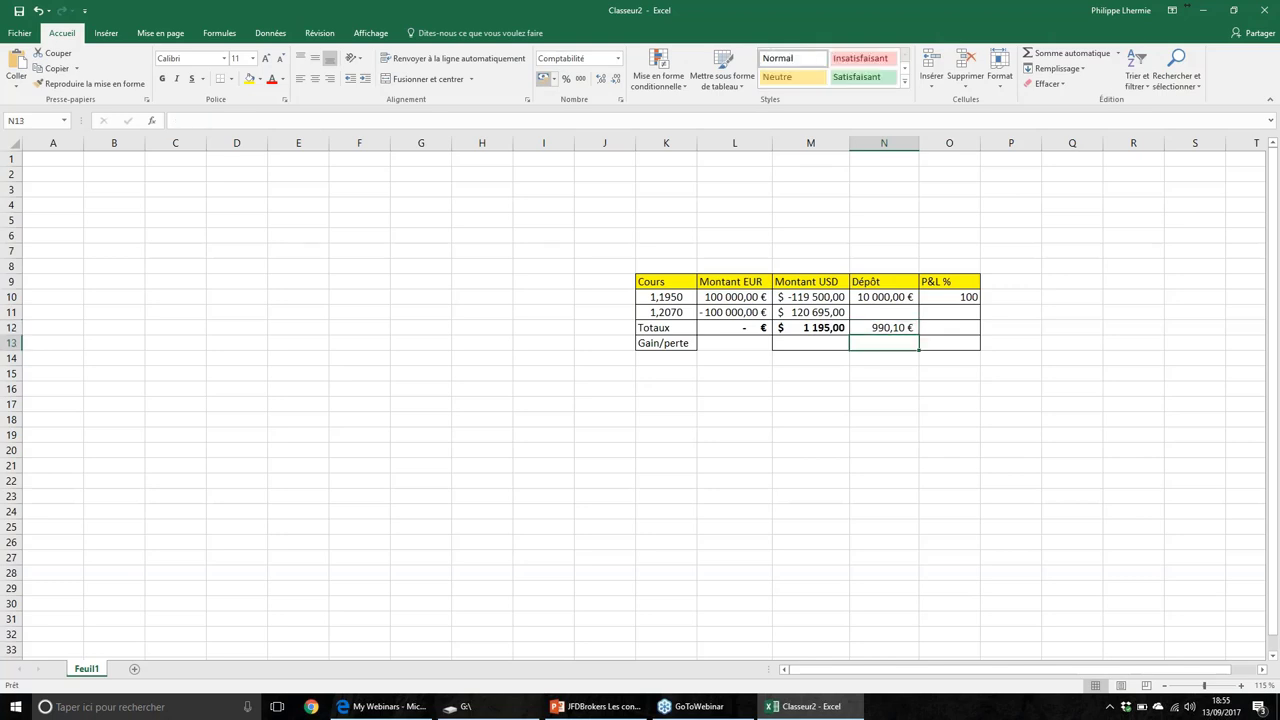
Switch to the PowerPoint presentation, leave the embedded table on slide 6 and start the slide show from the current slide
left_click_drag(945, 10, 945, 65)
left_click(938, 63)
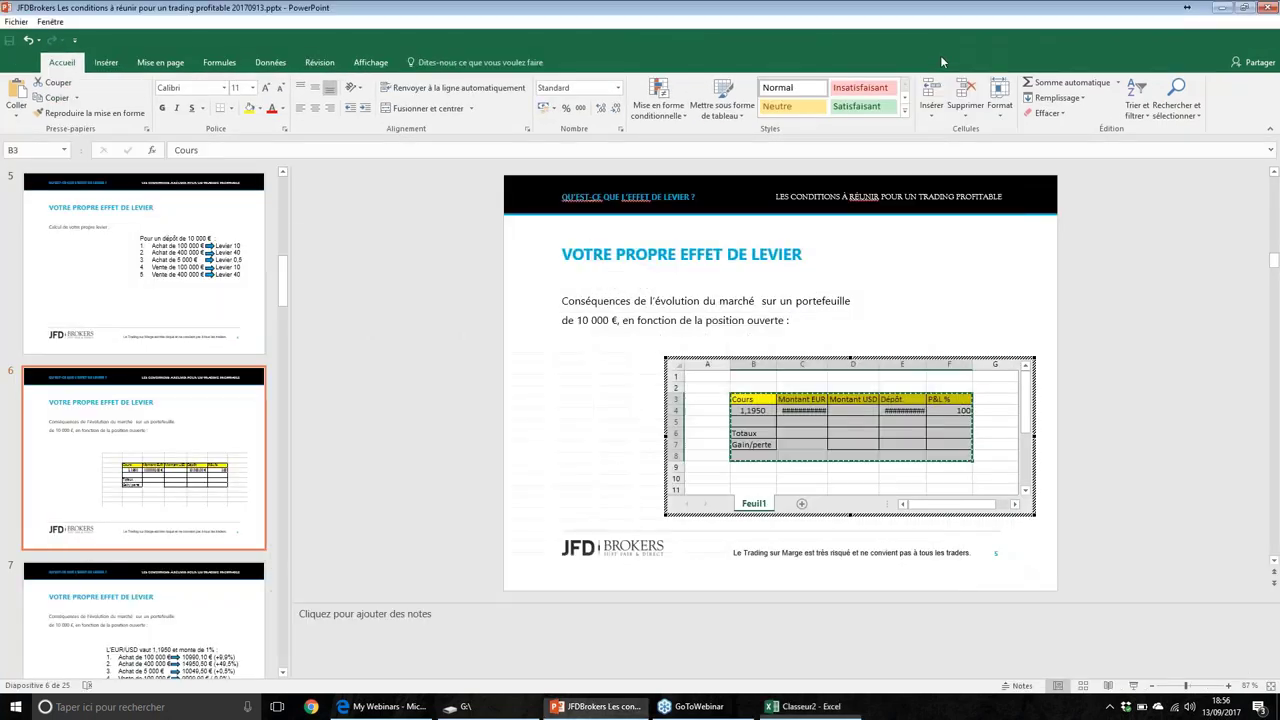
left_click(880, 337)
scroll(928, 311, "up", 3)
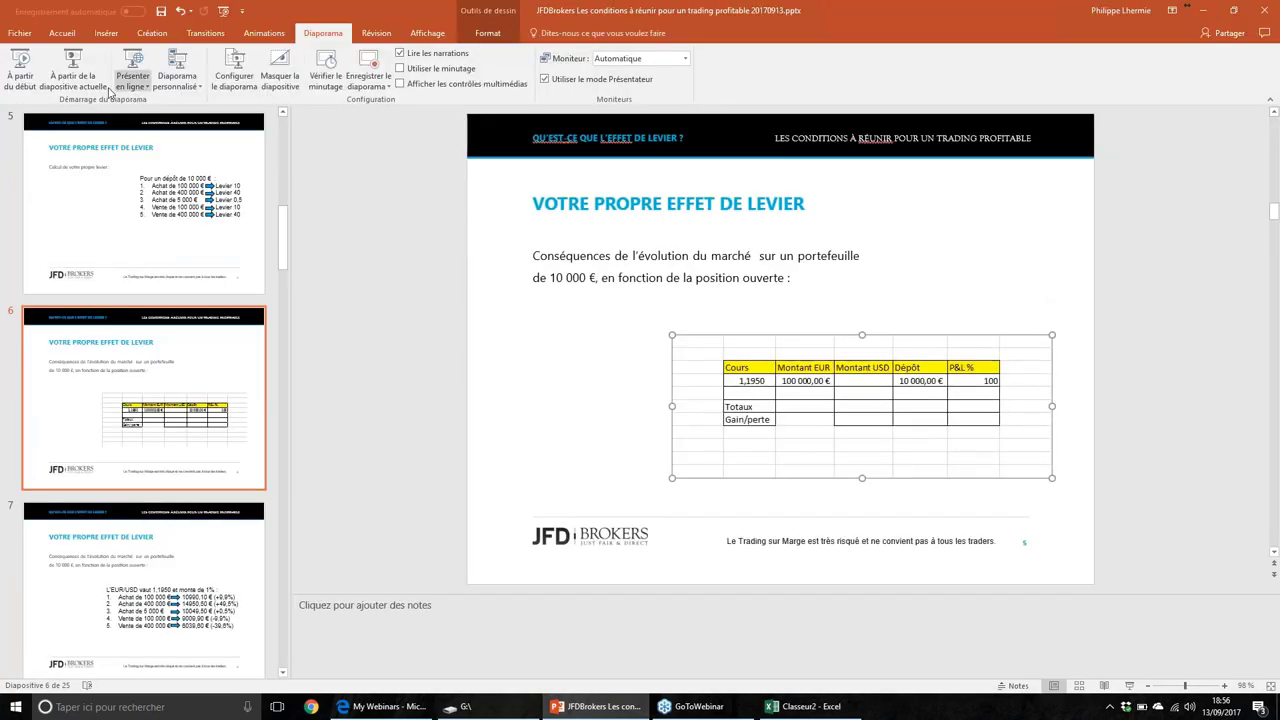
left_click(62, 65)
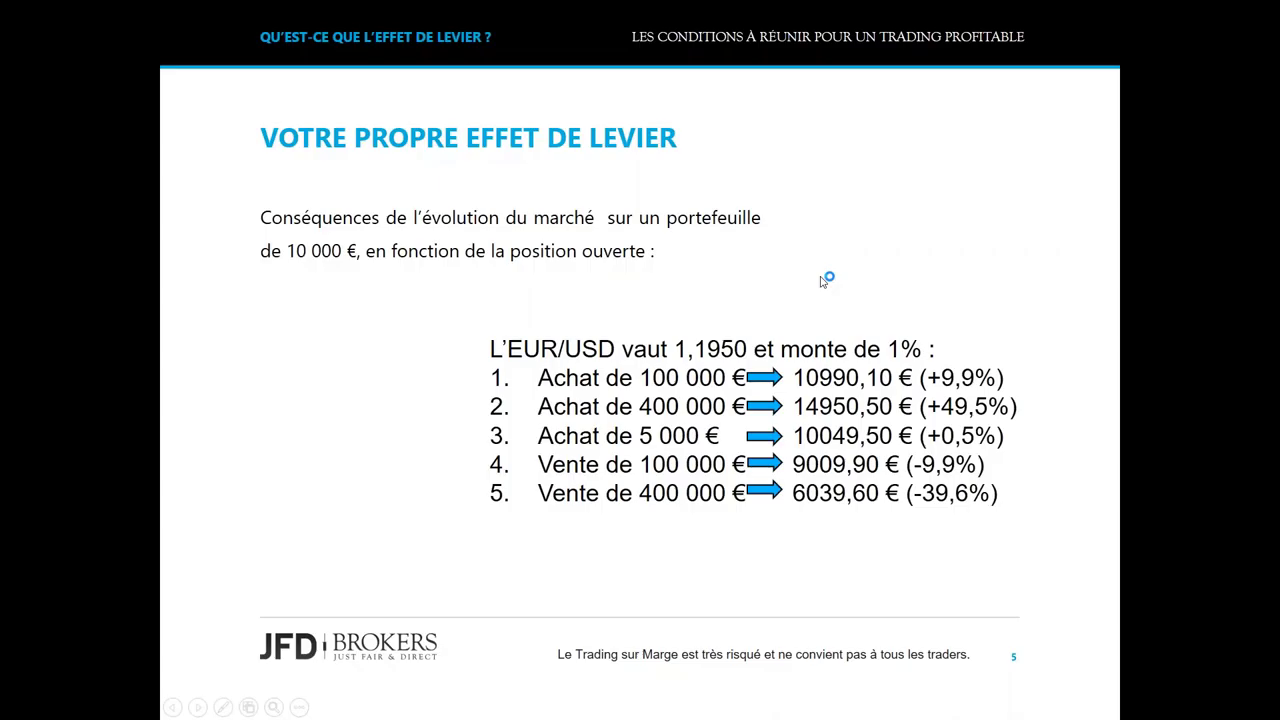